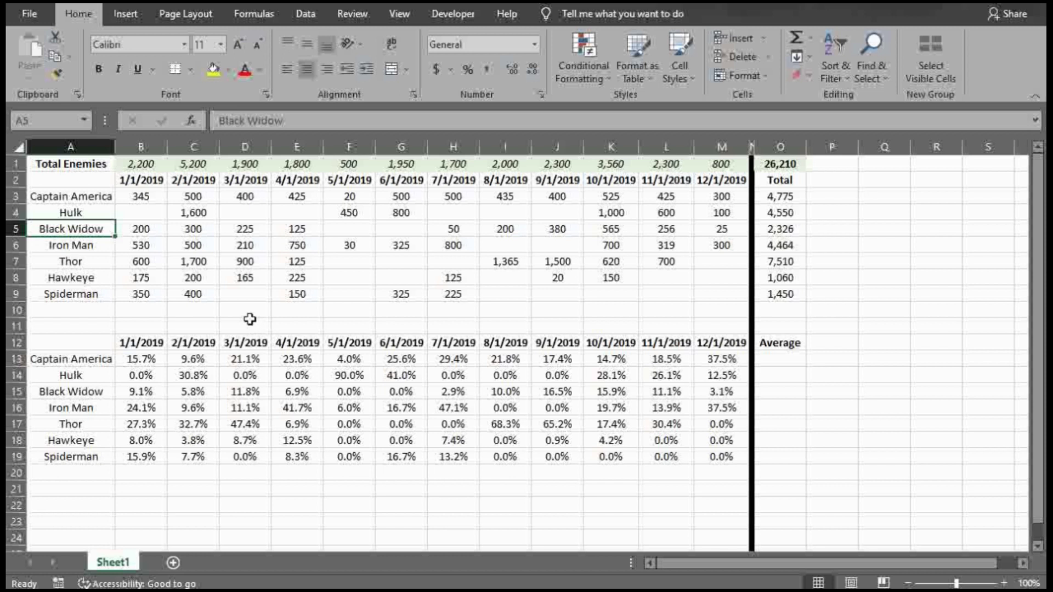
Check the monthly totals in B1:E1 and review B13's percentage formula without changing it
left_click(133, 161)
left_click_drag(190, 163, 348, 160)
left_click(144, 197)
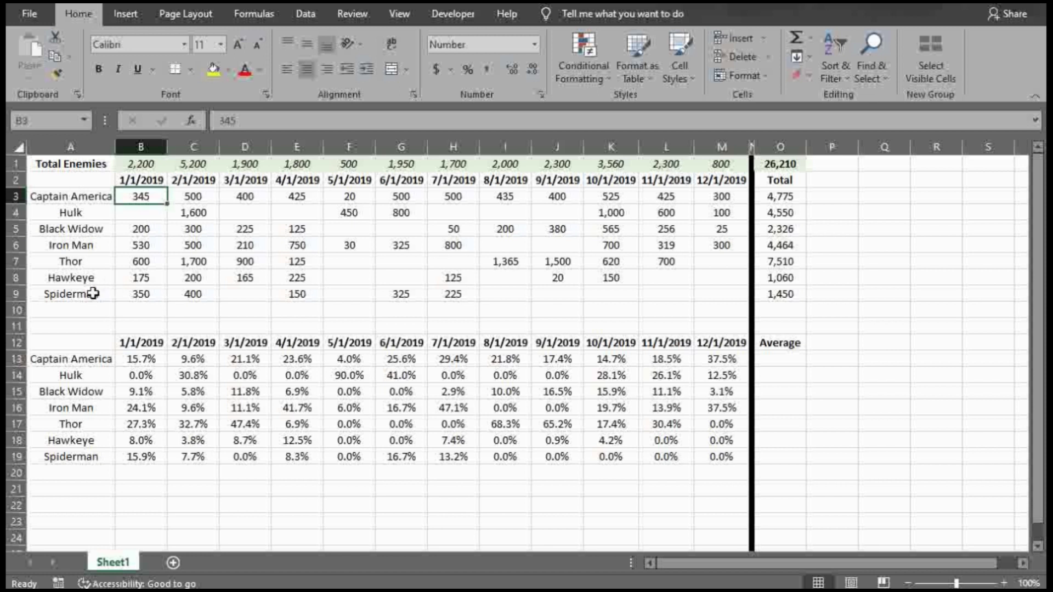
left_click(147, 362)
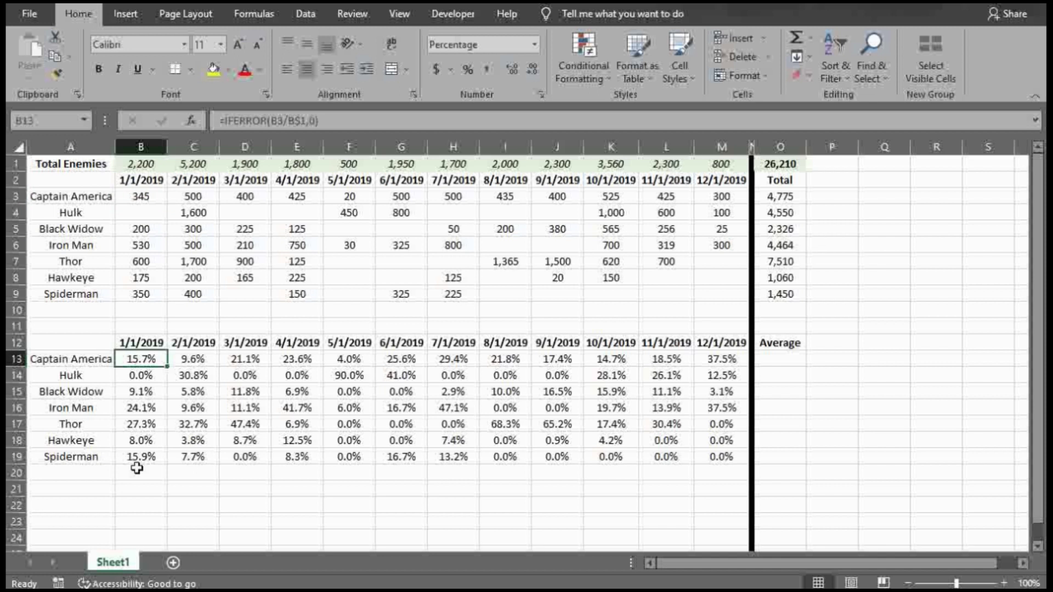
left_click(358, 121)
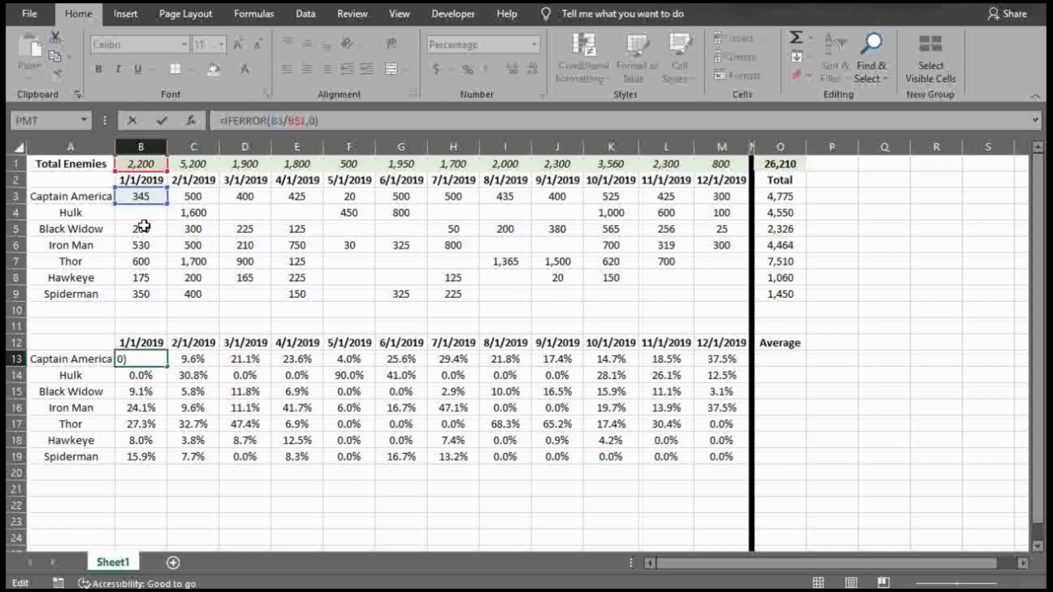
key("ctrl+Return")
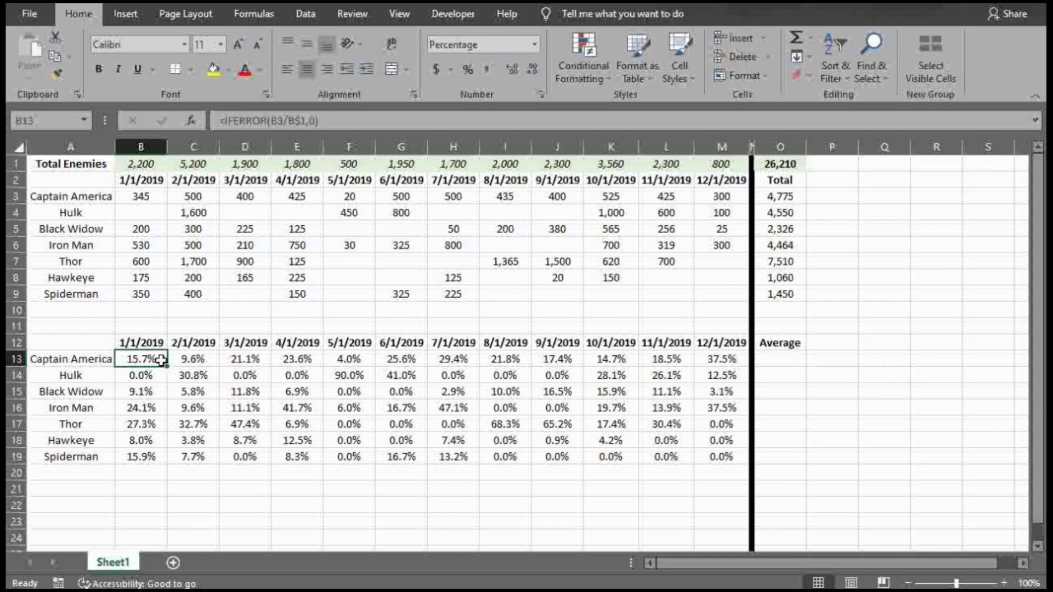
Apply the Green-Yellow-Red color scale to the percentage grid B13:M19
left_click(782, 357)
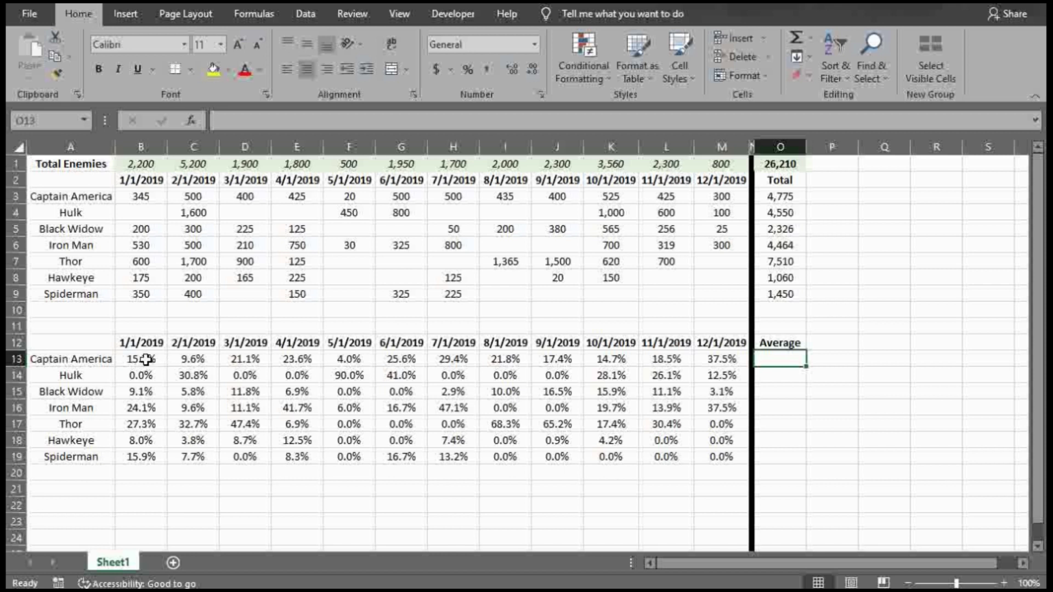
left_click_drag(146, 359, 713, 456)
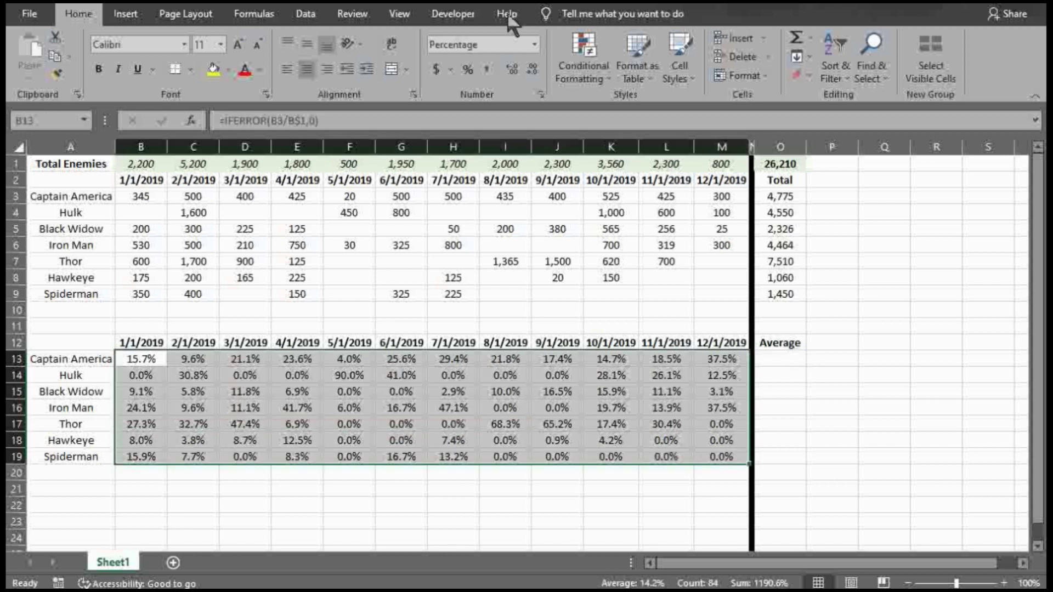
left_click(582, 65)
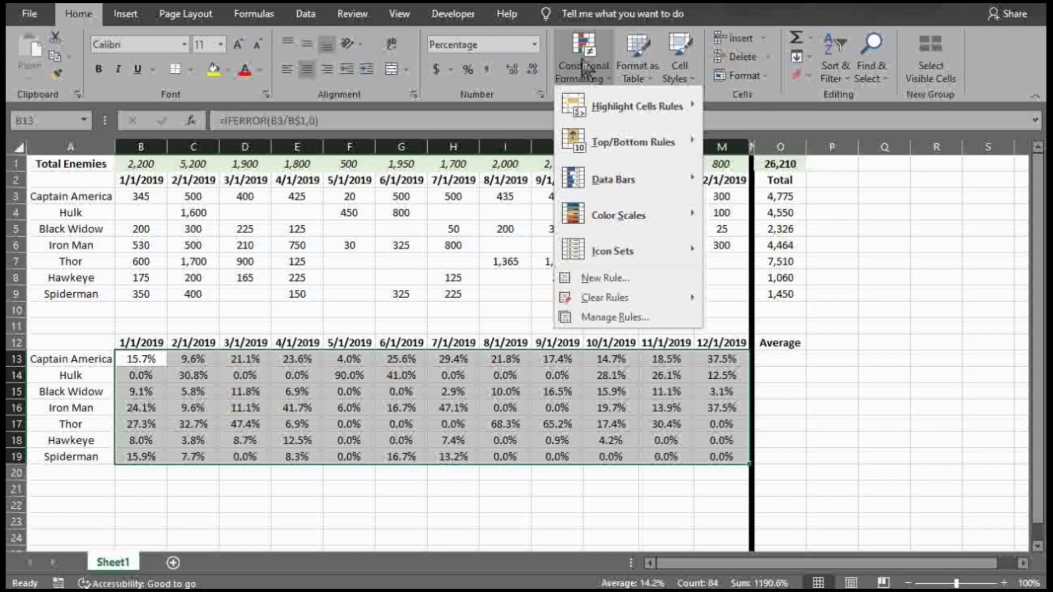
mouse_move(664, 215)
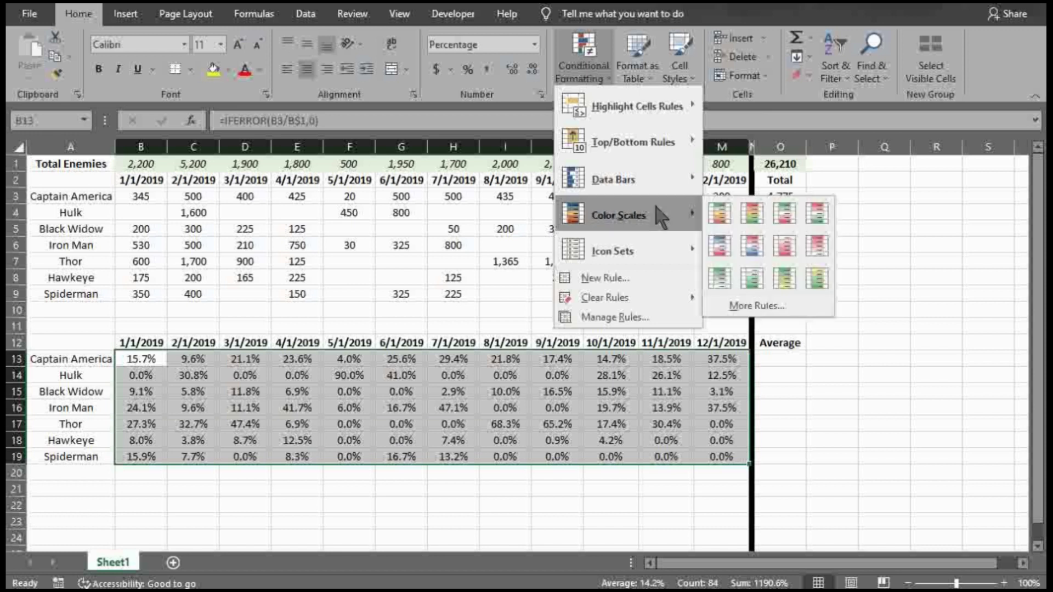
left_click(719, 214)
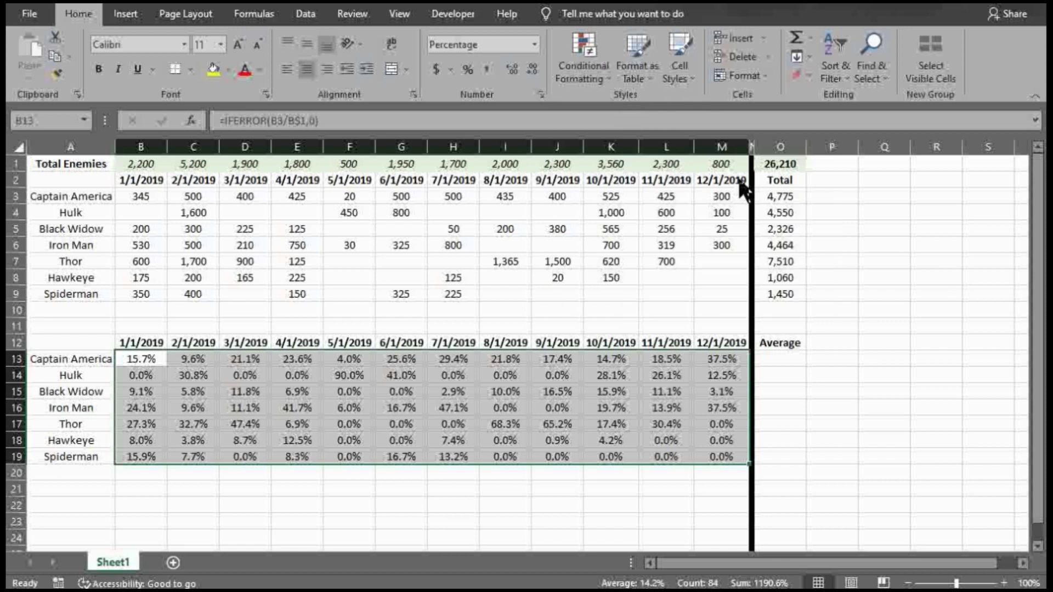
left_click(771, 360)
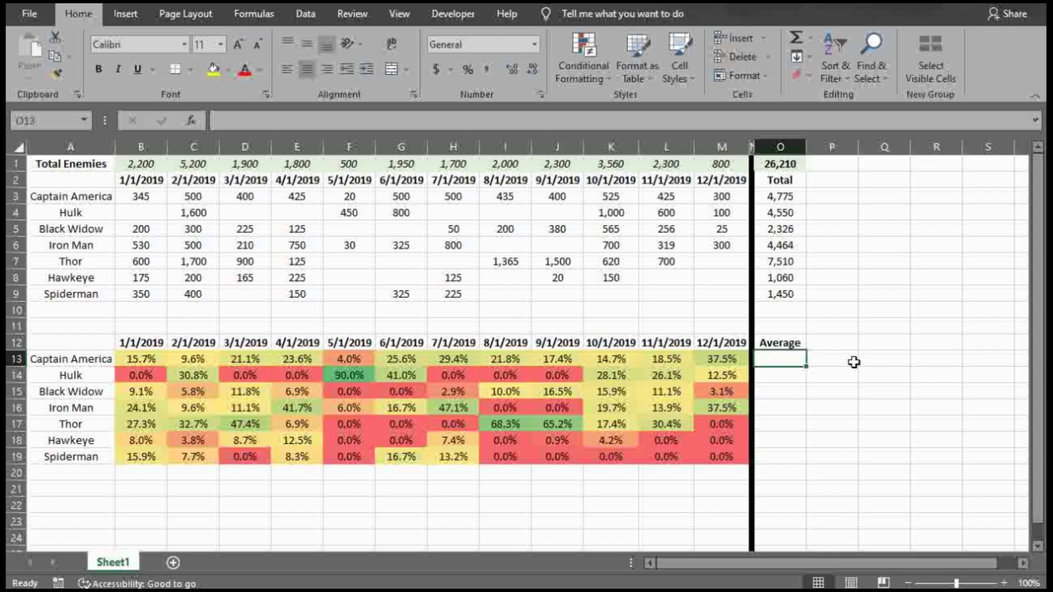
Enter =AVERAGE(B13:M13) in O13 and fill it down to O19, giving 19.9% through 5.2%
type("=average(")
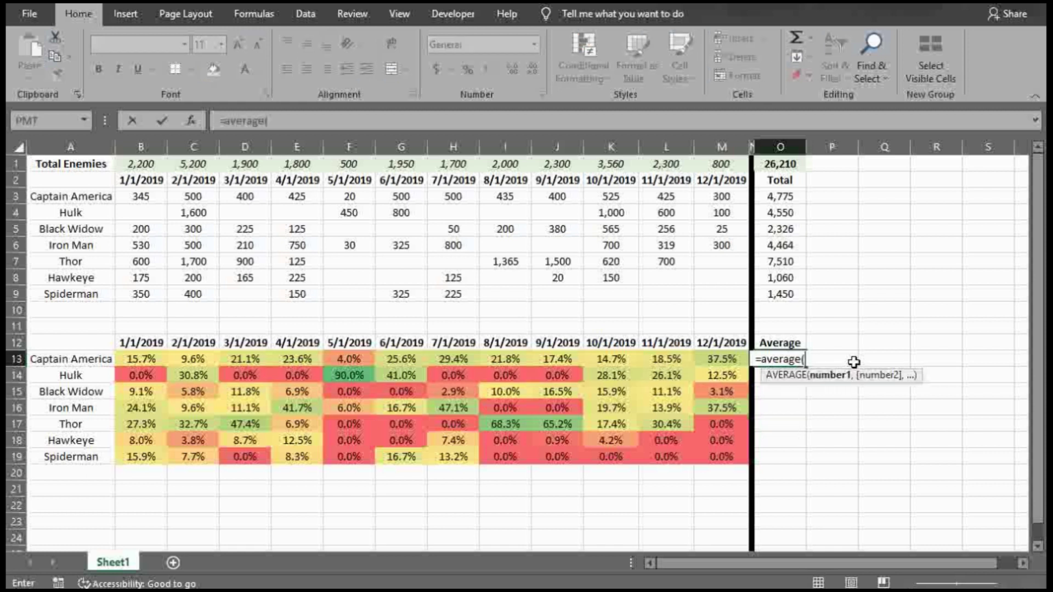
key("Left")
key("ctrl+shift+Left")
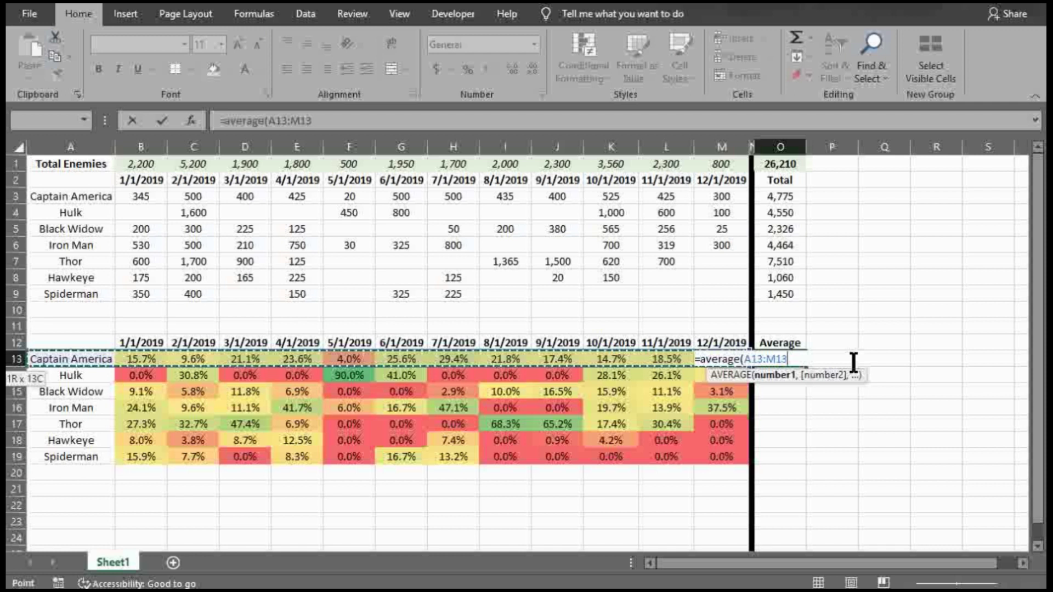
type(")")
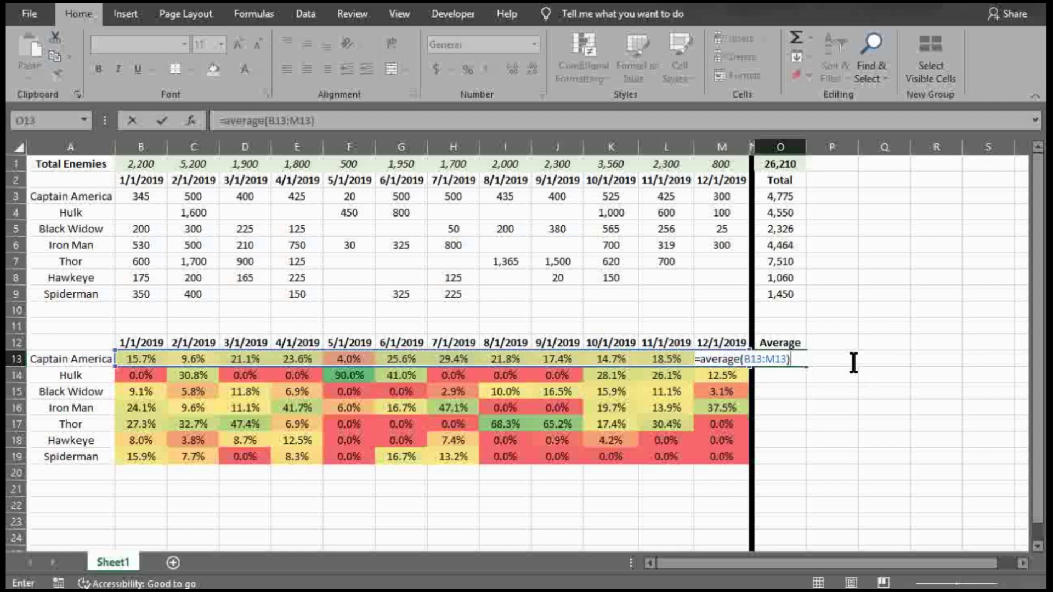
key("Return")
left_click(797, 360)
left_click_drag(808, 367, 812, 461)
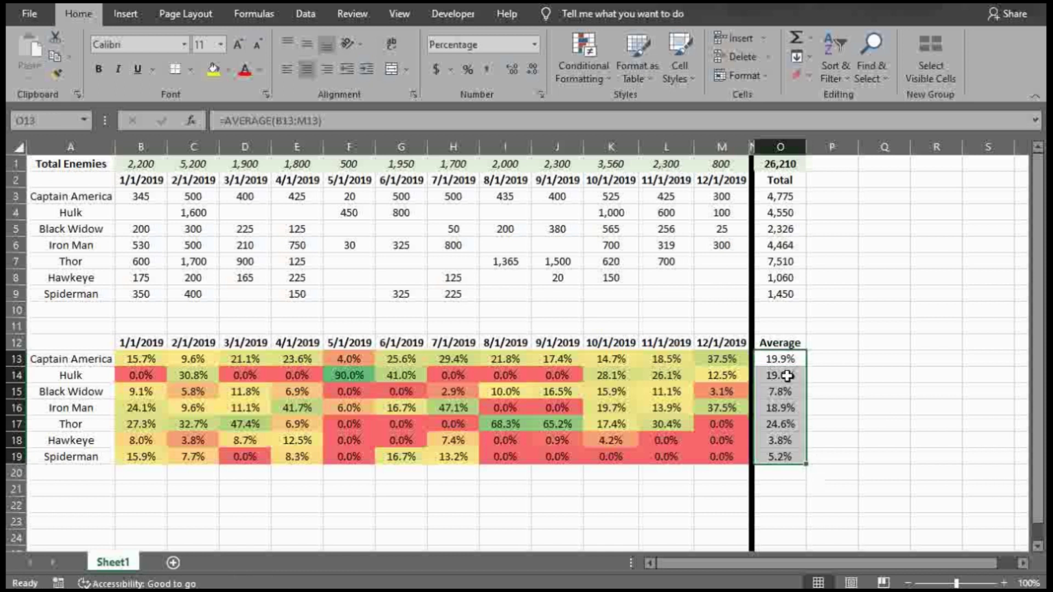
left_click(788, 362)
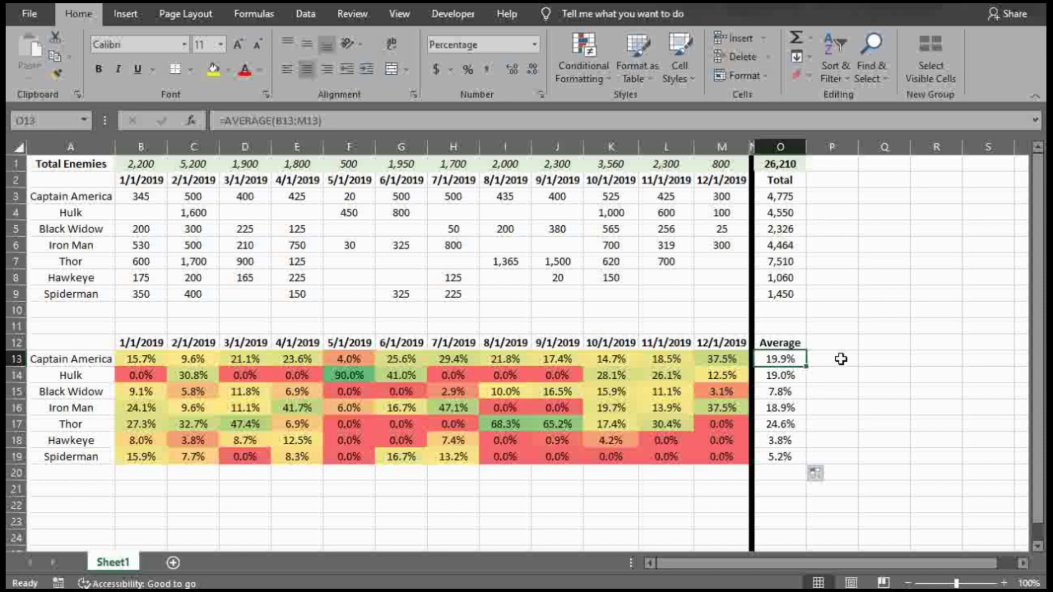
Enter a trial =AVERAGE(B13:M13) in P13 for Captain America
left_click(829, 357)
type("=av")
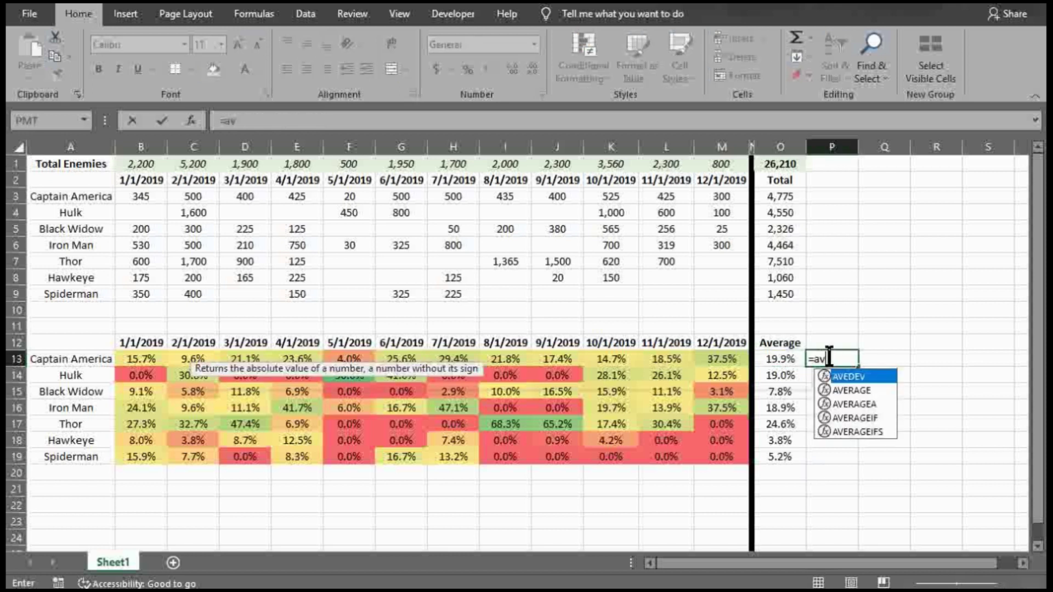
key("Down")
key("Tab")
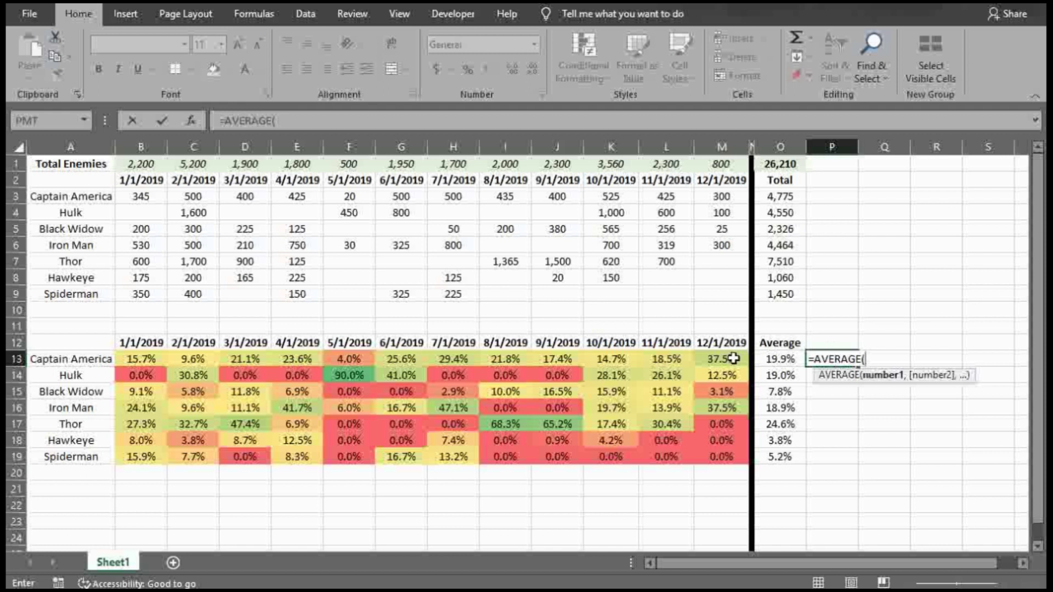
left_click_drag(733, 357, 132, 359)
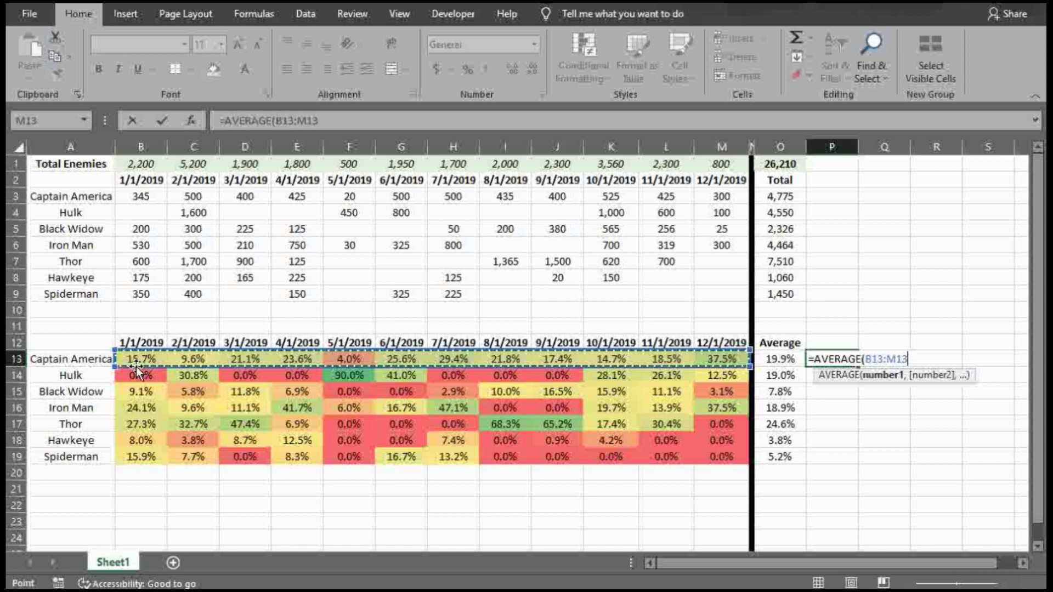
key("Return")
Enter =AVERAGE(K14:M14,F14:G14,C14) in P14 to average Hulk's non-zero months (38.1%)
type("=")
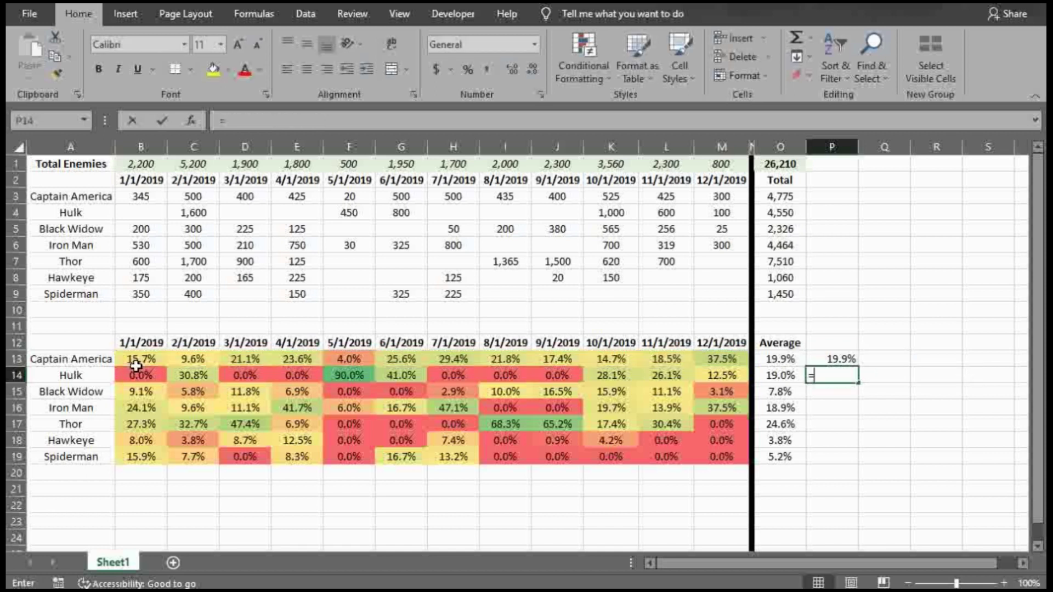
type("aver")
key("Tab")
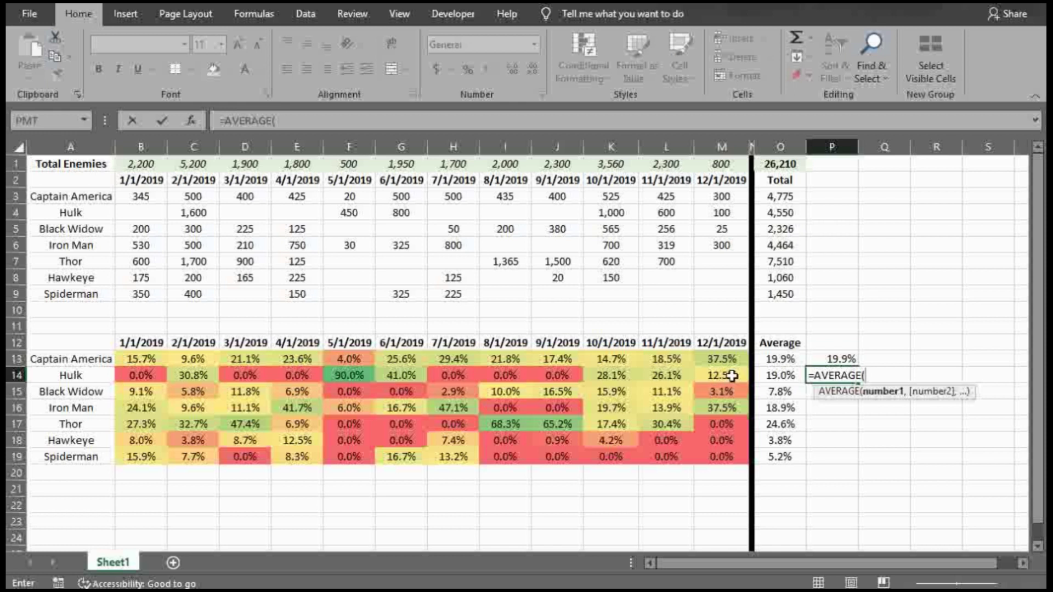
left_click_drag(732, 376, 619, 374)
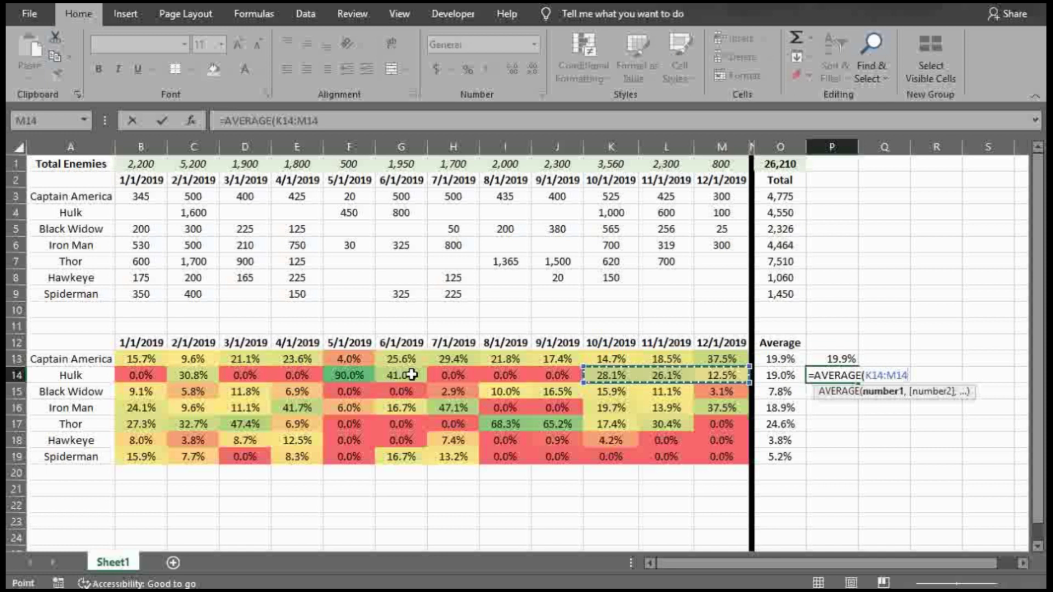
left_click_drag(412, 375, 348, 373, "ctrl")
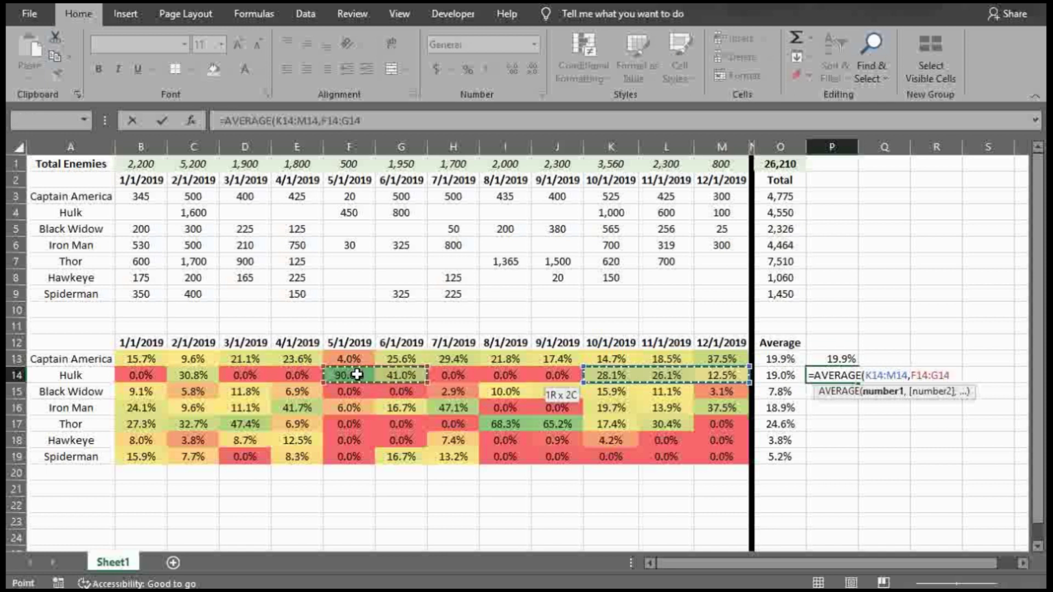
left_click(189, 374, "ctrl")
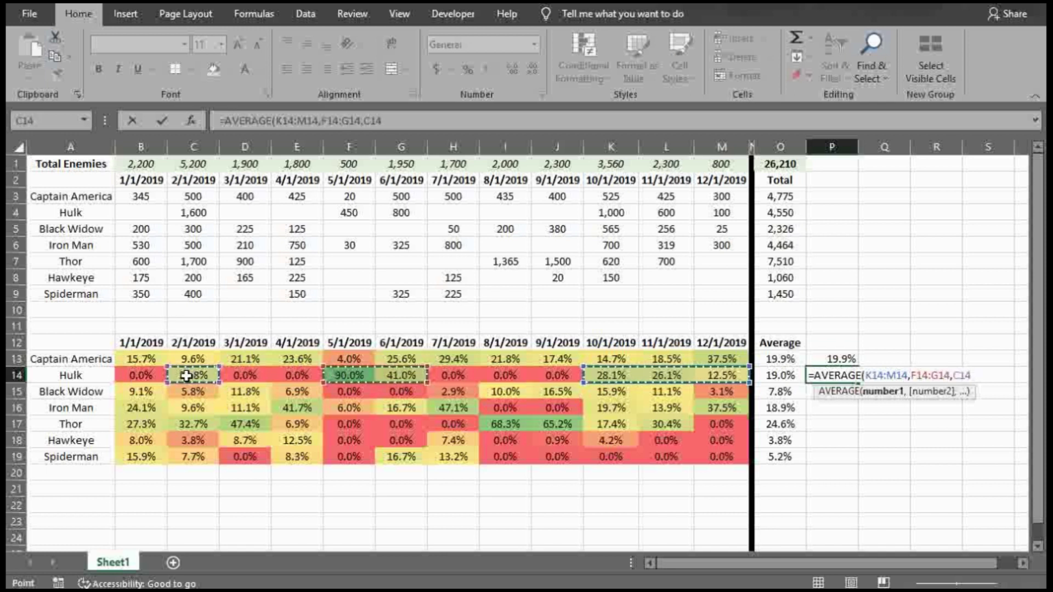
type(")")
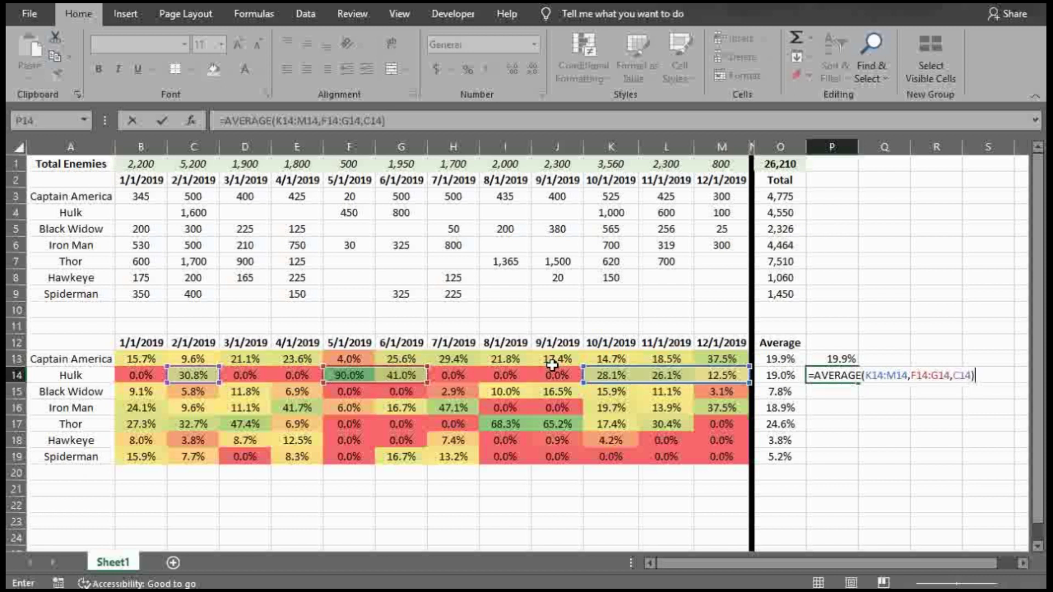
key("Return")
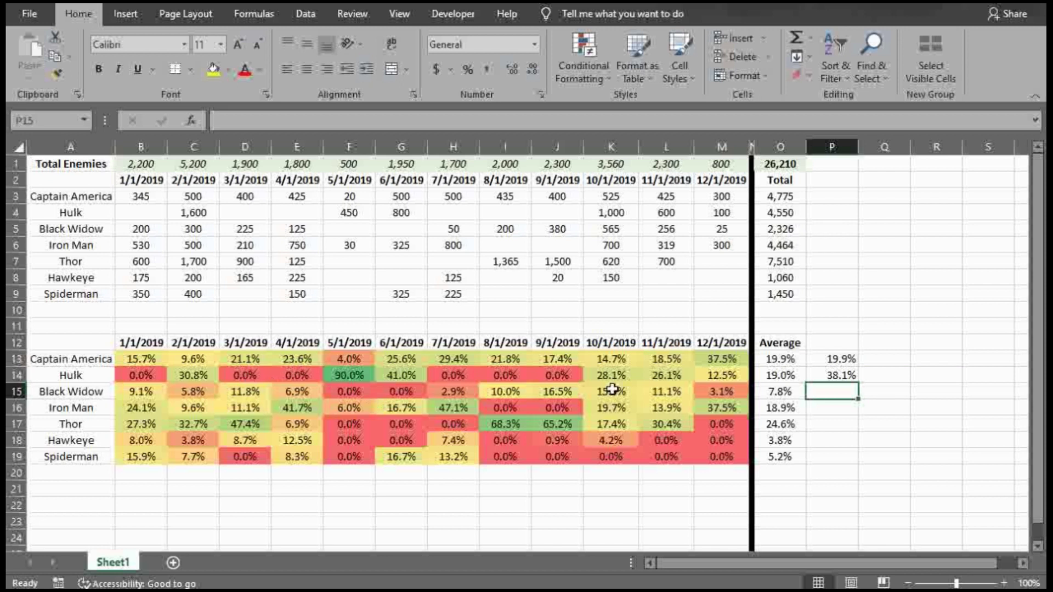
Clear the trial results in P13:P14 and head column P with 'AverageIF'
left_click_drag(830, 359, 848, 405)
key("Delete")
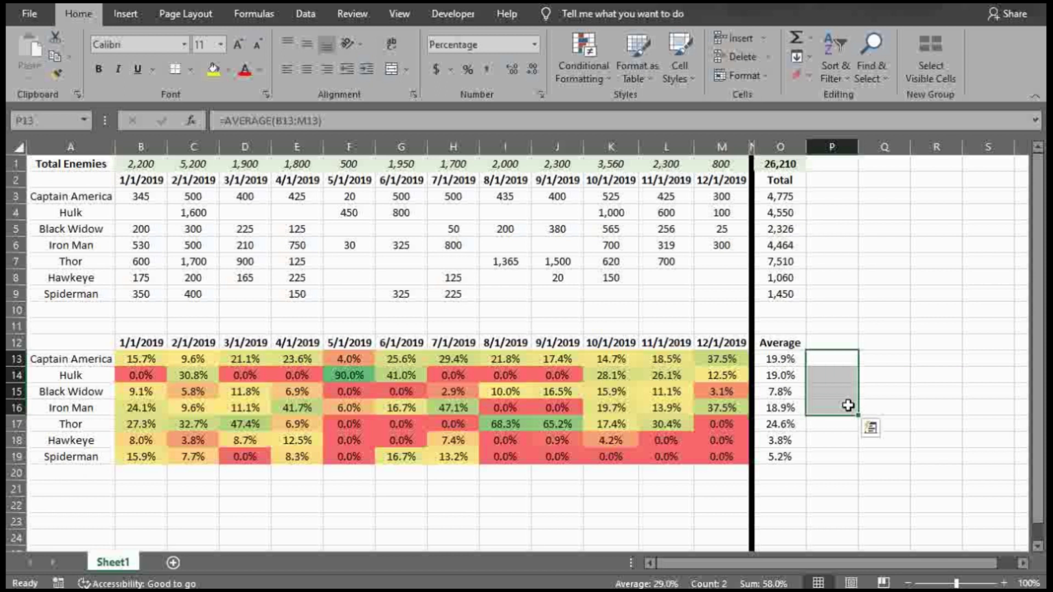
key("Up")
key("Down")
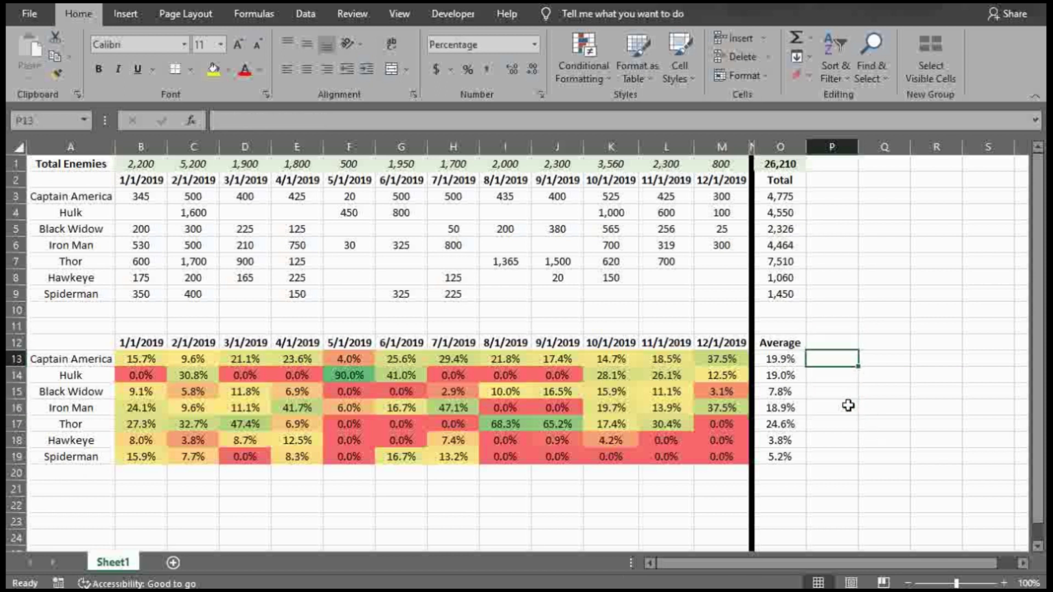
key("Up")
type("AverageIF")
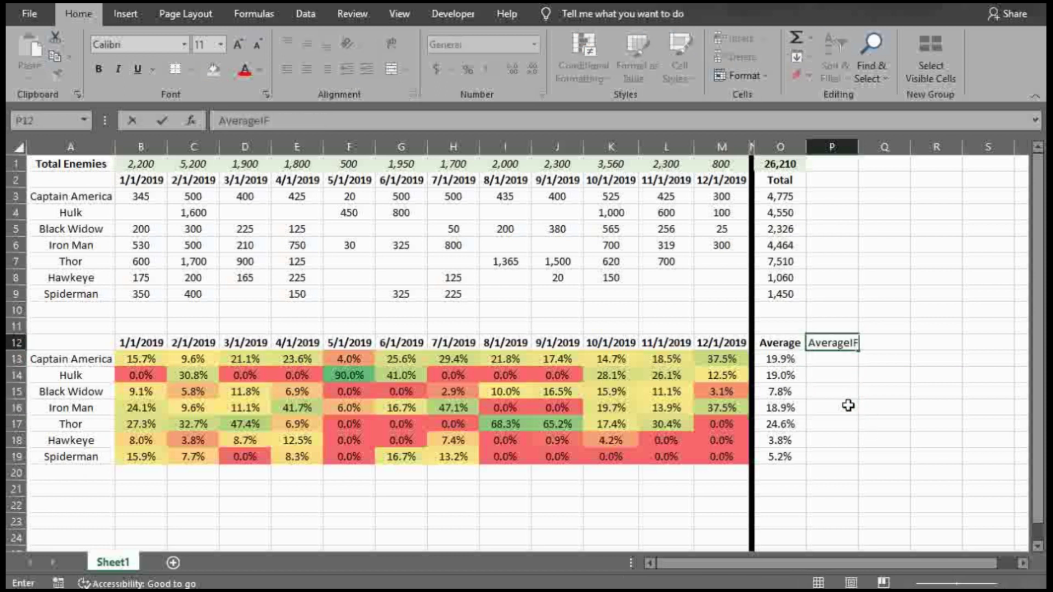
key("Return")
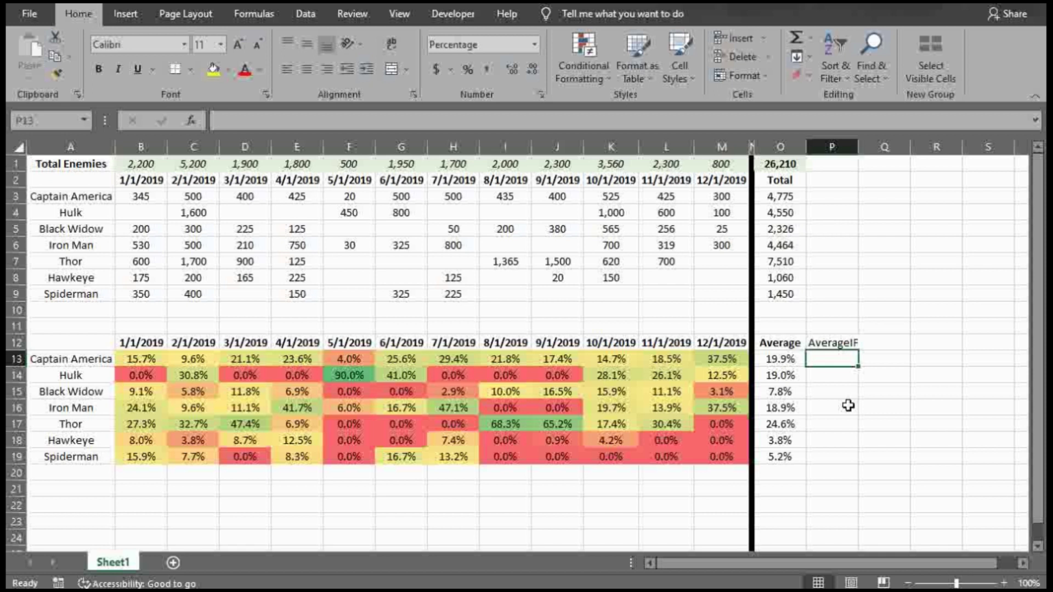
Enter =AVERAGEIF(B13:M13,"<>0") in P13, returning 19.9% for Captain America
type("=averageif")
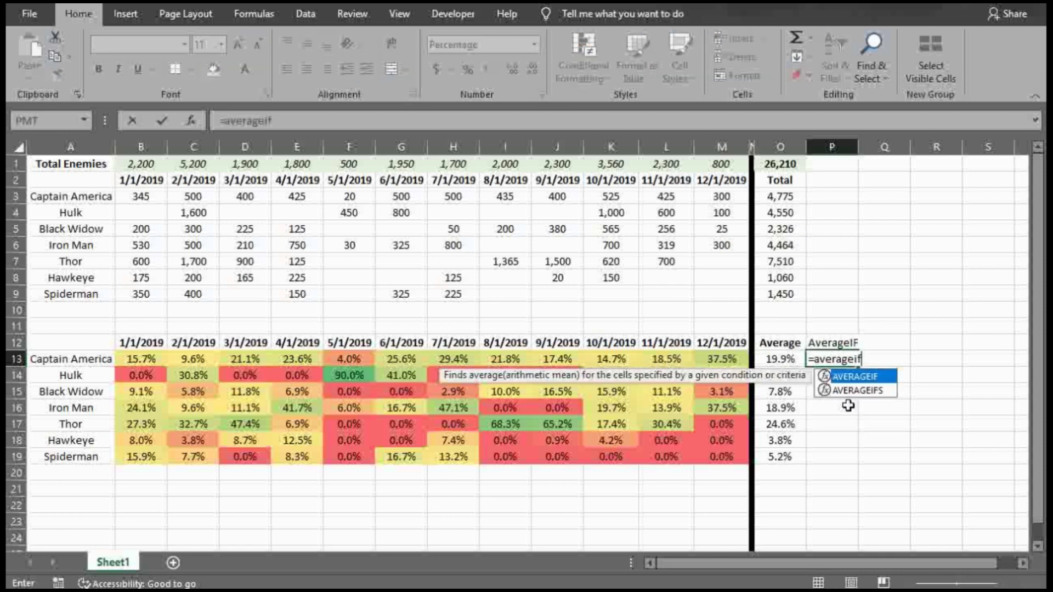
key("Tab")
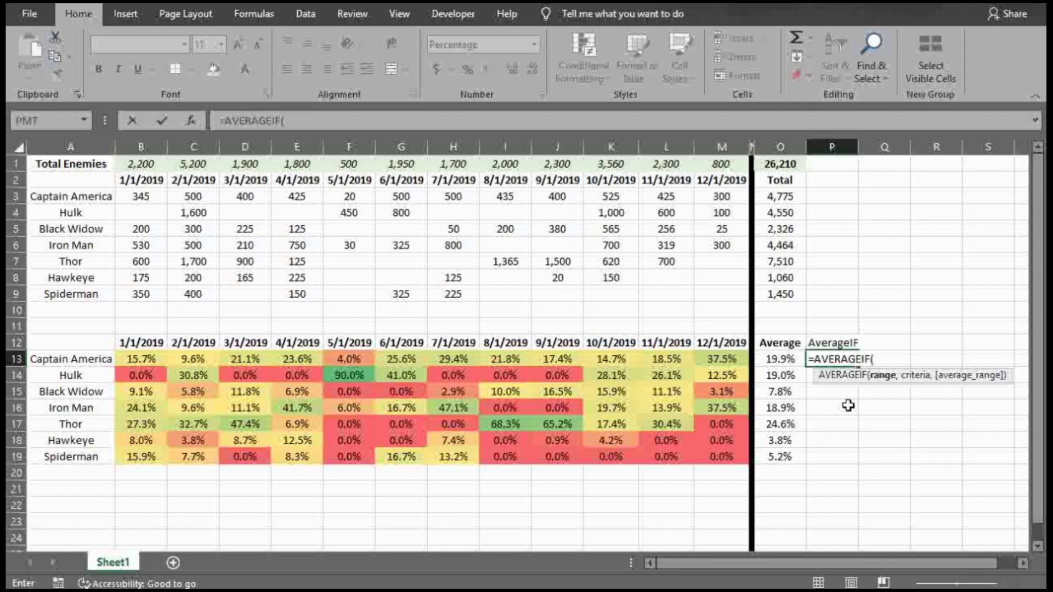
key("Left")
key("Left")
key("Left")
key("ctrl+shift+Left")
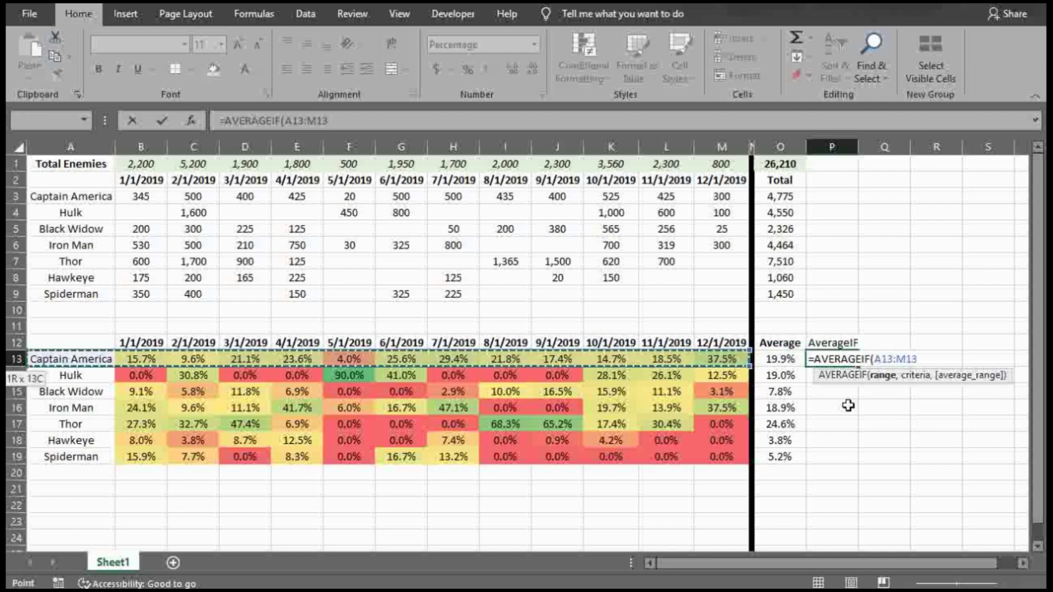
key("shift+Right")
type(",")
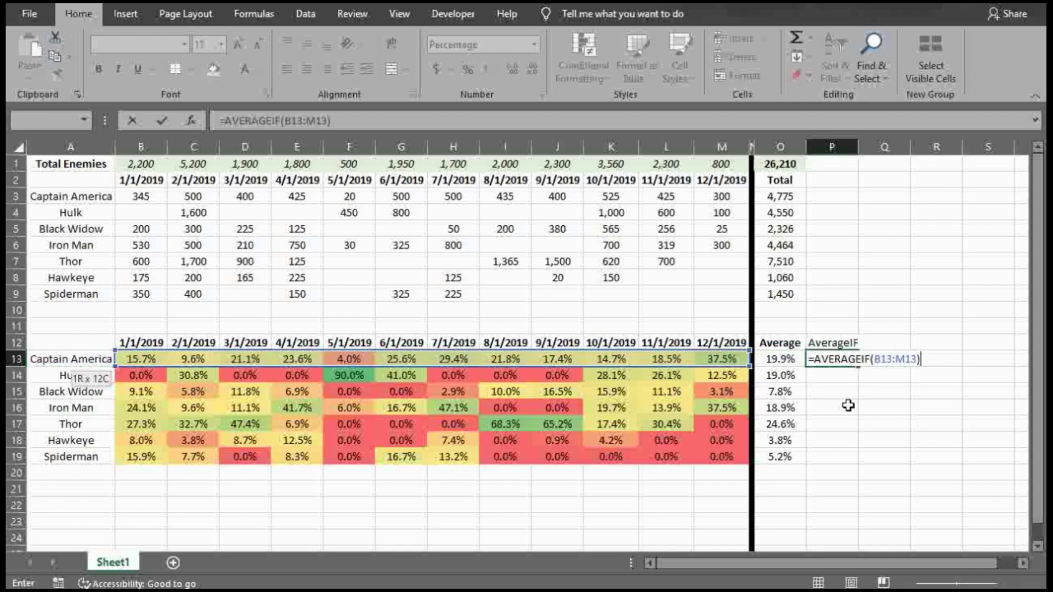
key("BackSpace")
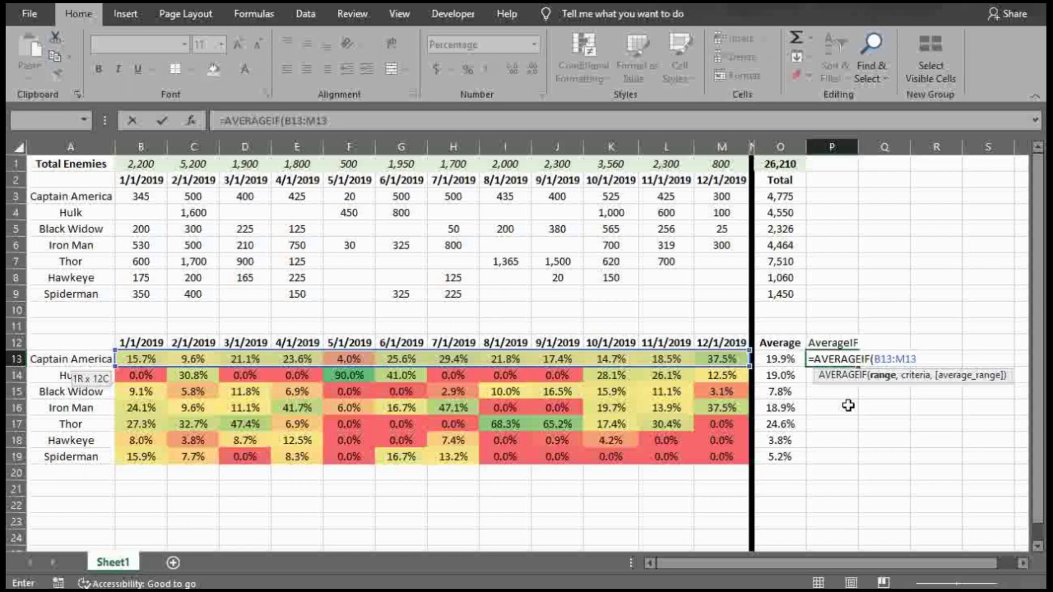
type(",")
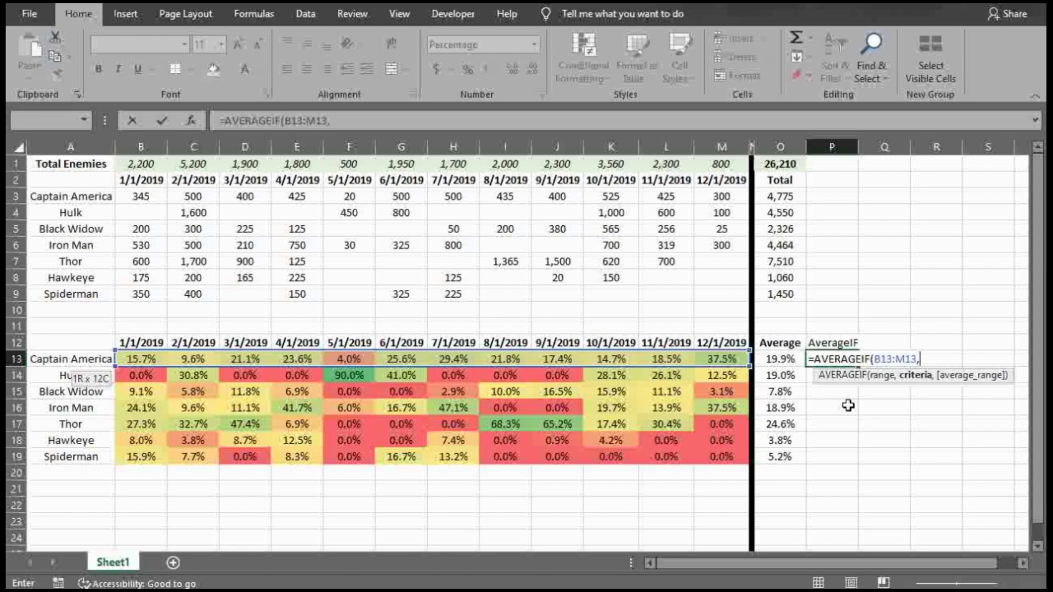
type("\"<>0\"")
type(")")
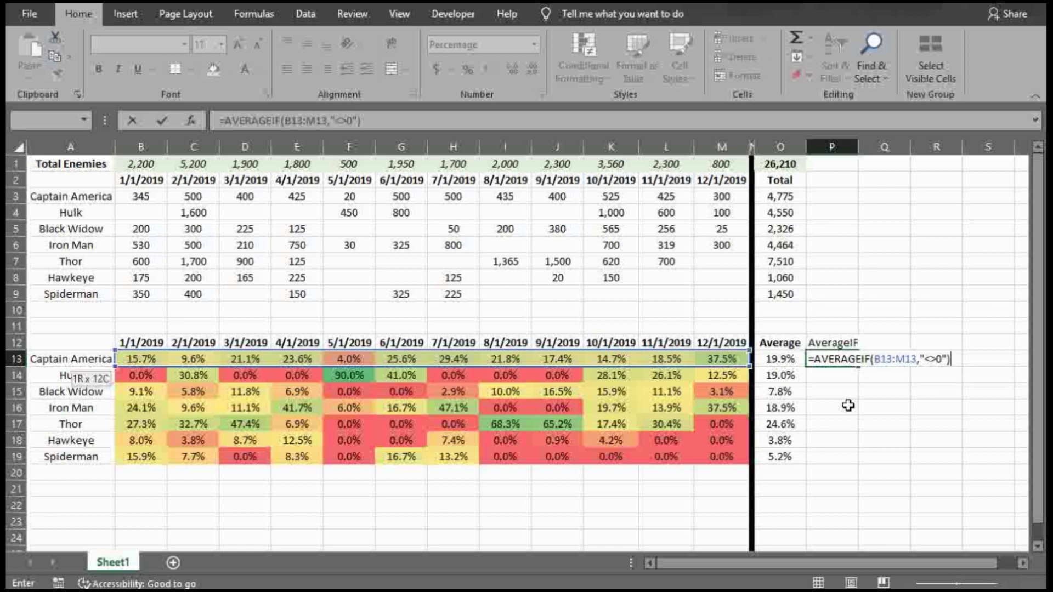
key("Return")
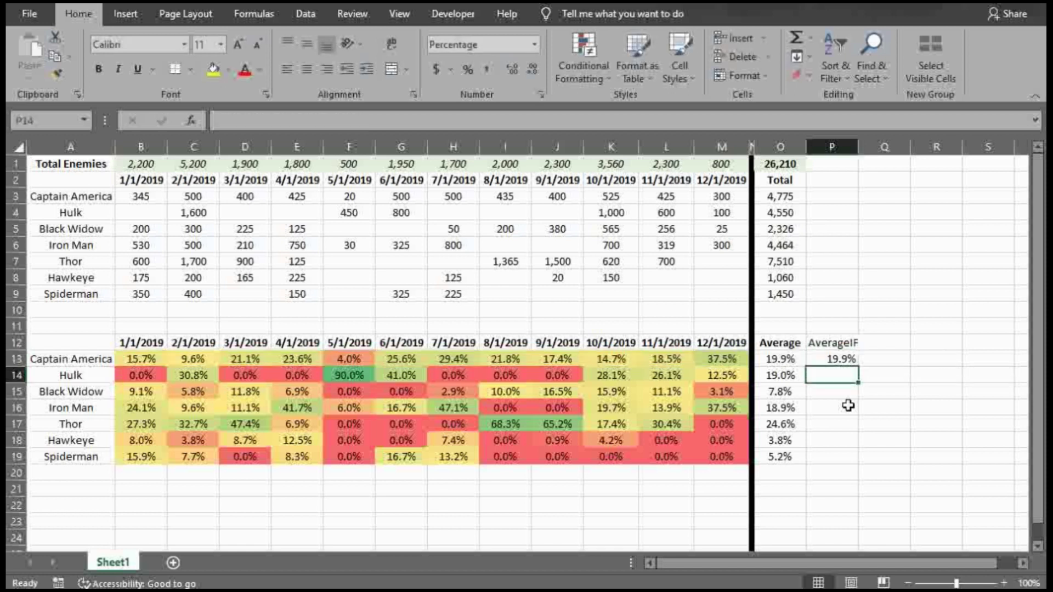
Copy the AVERAGEIF formula from P13 down to P19
left_click(842, 362)
double_click(858, 367)
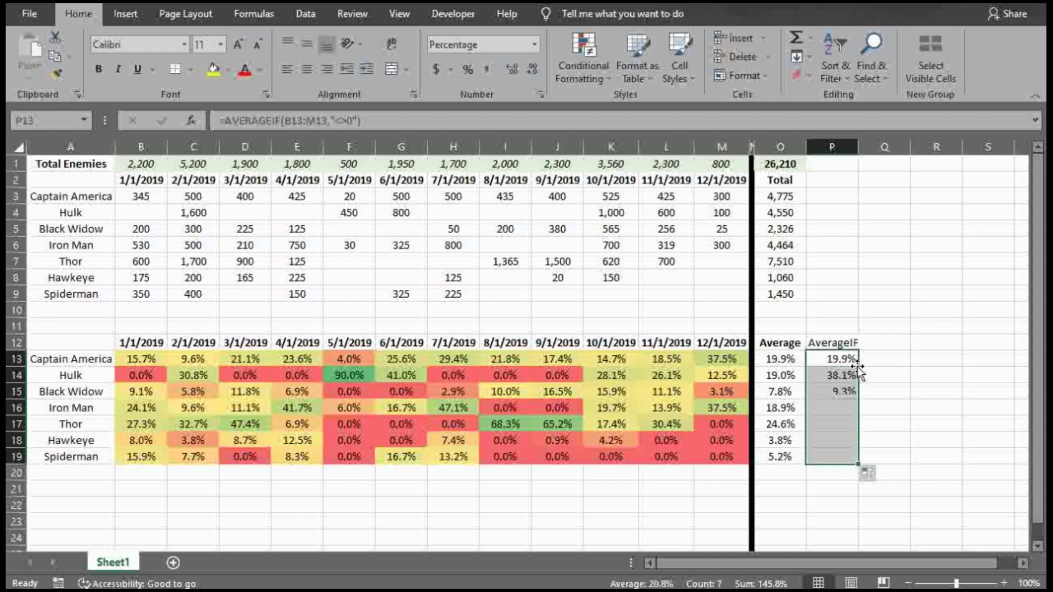
key("Down")
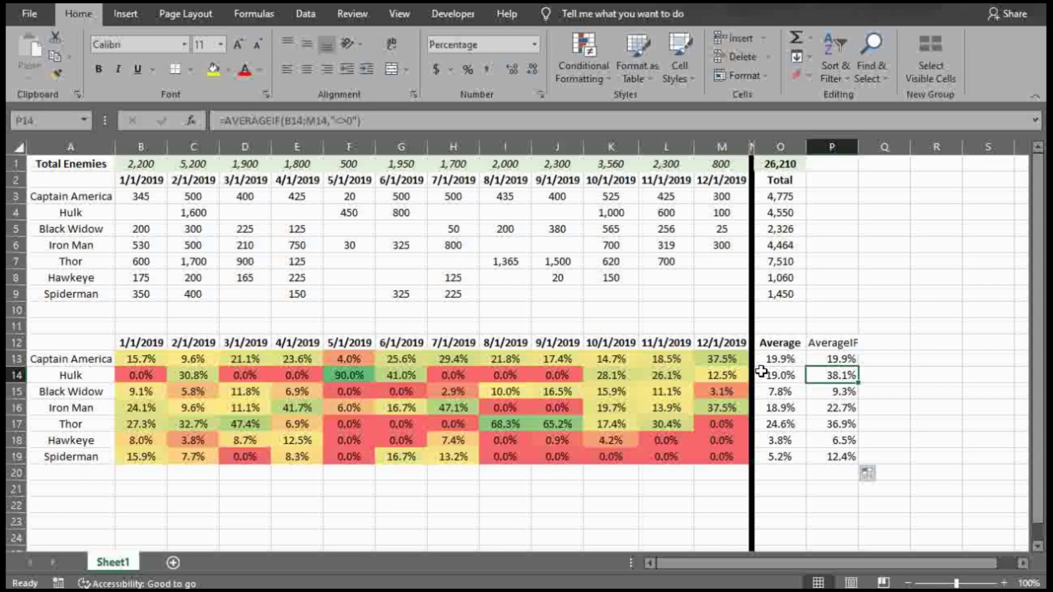
Compare the Average and AverageIF formulas for Hulk, Black Widow, Iron Man and Thor
left_click(761, 373)
left_click(847, 376)
left_click(814, 392)
left_click(792, 392)
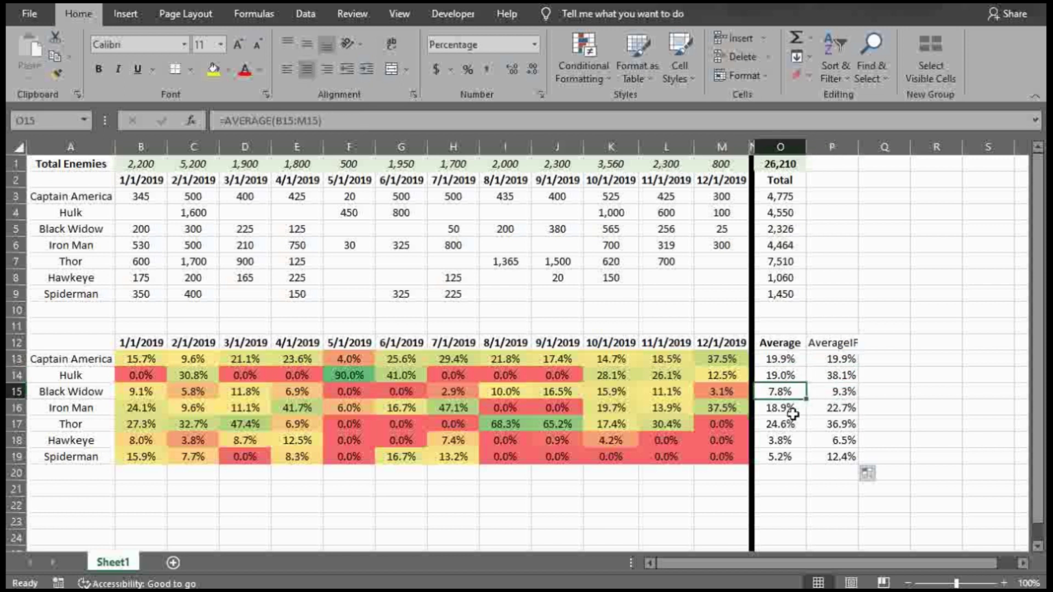
left_click(795, 408)
left_click(823, 408)
left_click(795, 425)
left_click(822, 427)
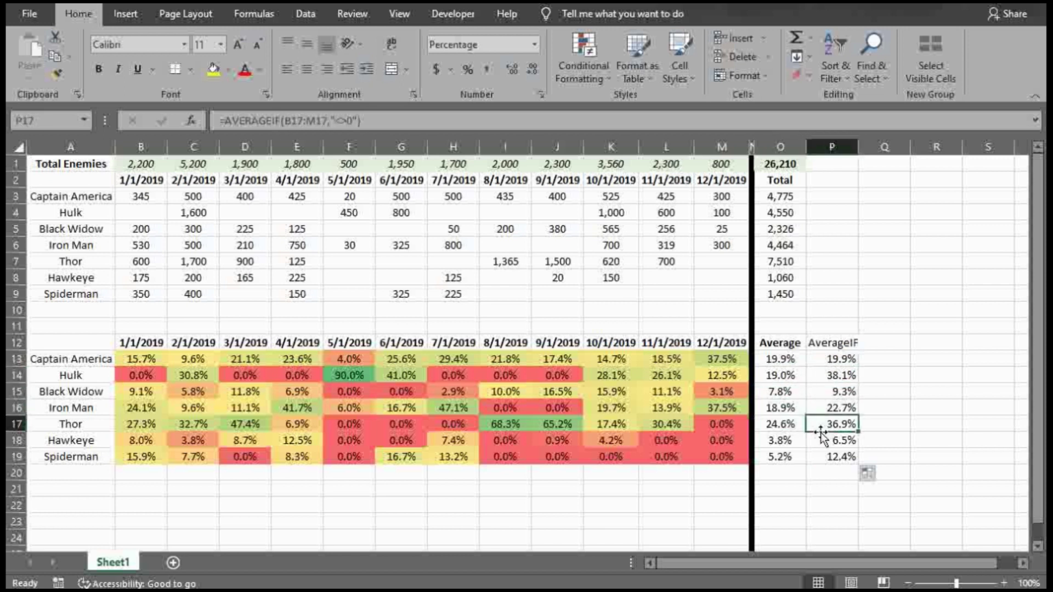
left_click(879, 396)
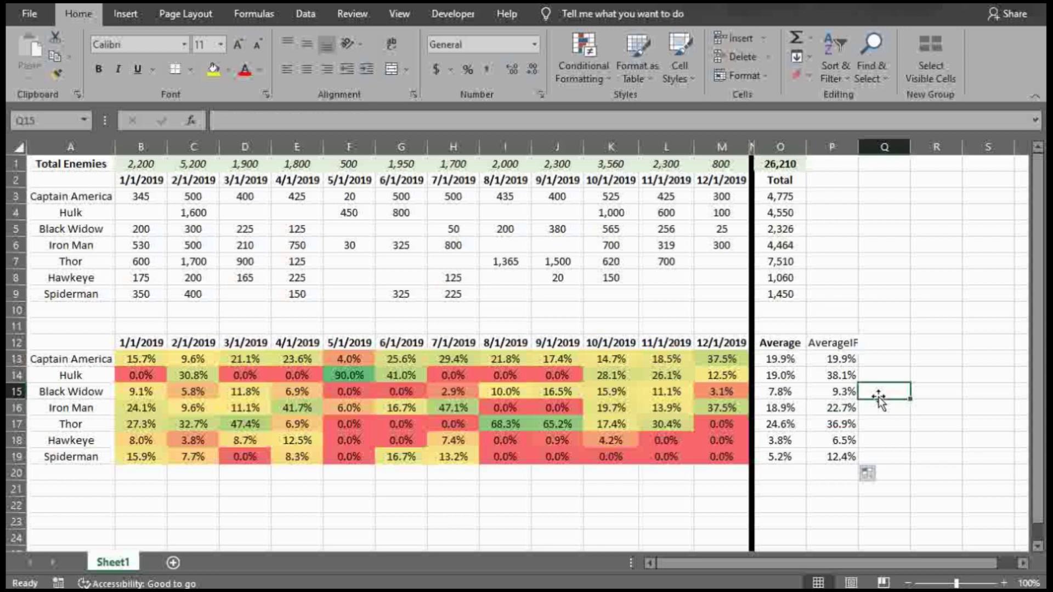